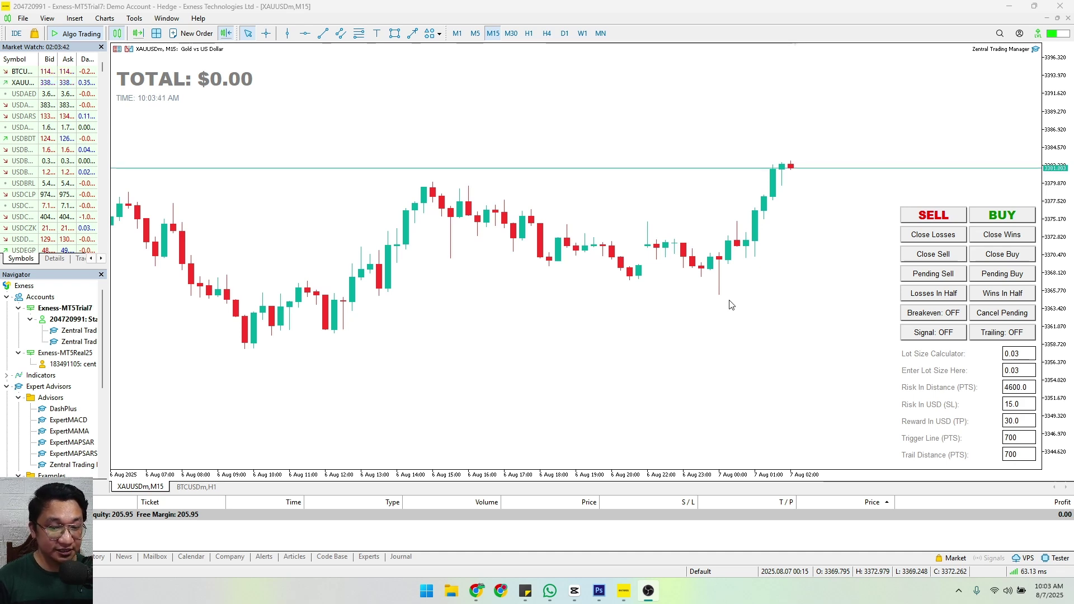
Switch the Zentral Trading Manager panel from Signal: OFF to Signal: ON
click(939, 337)
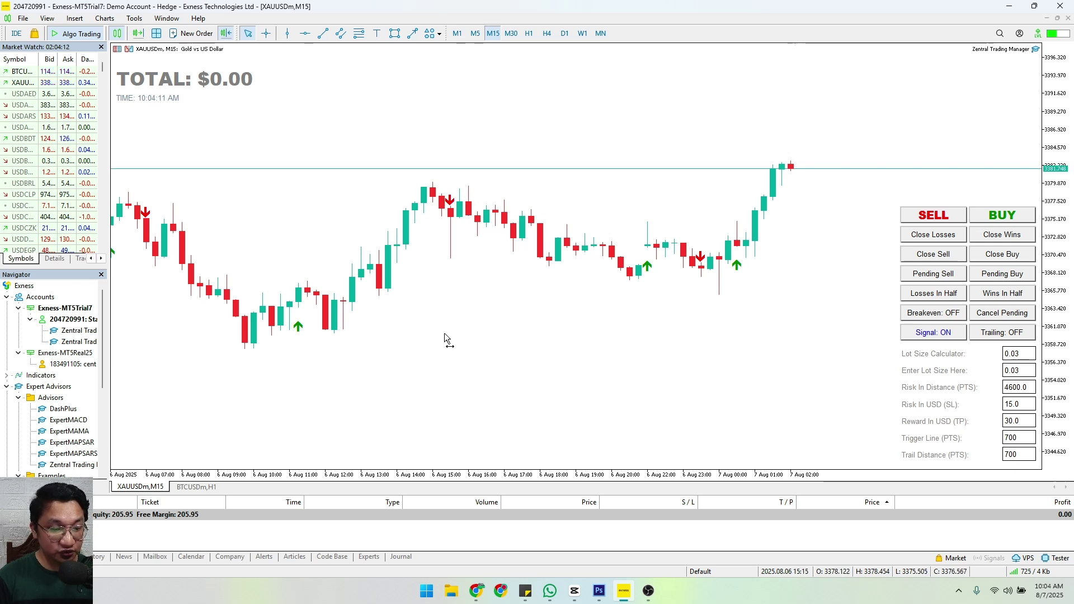
Scroll the XAUUSDm M15 chart back to the 5–6 Aug bars and their signal arrows
scroll(444, 333, down, 5)
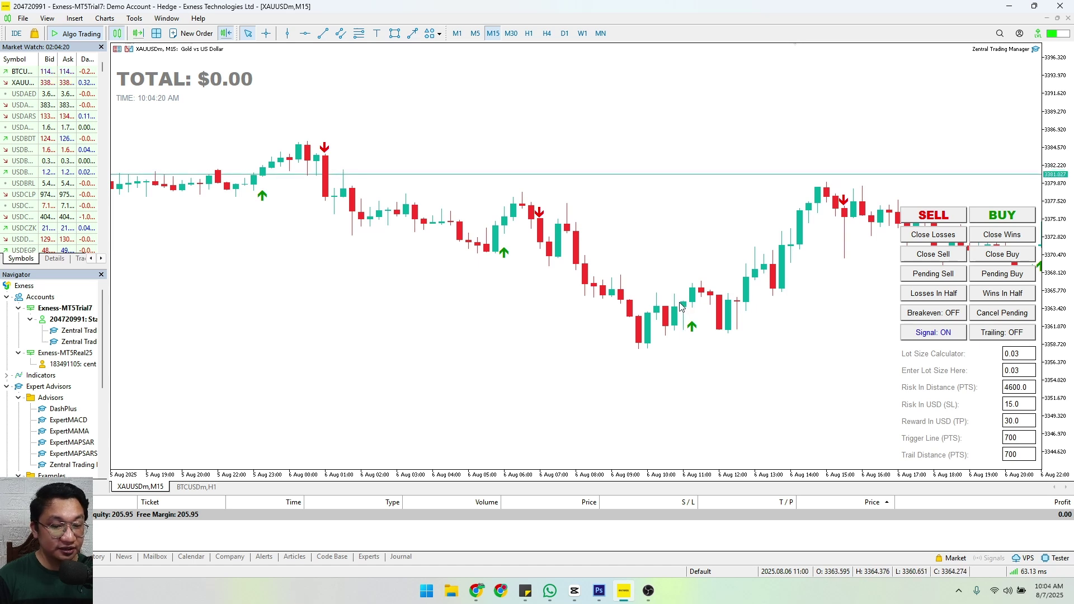
scroll(492, 163, up, 3)
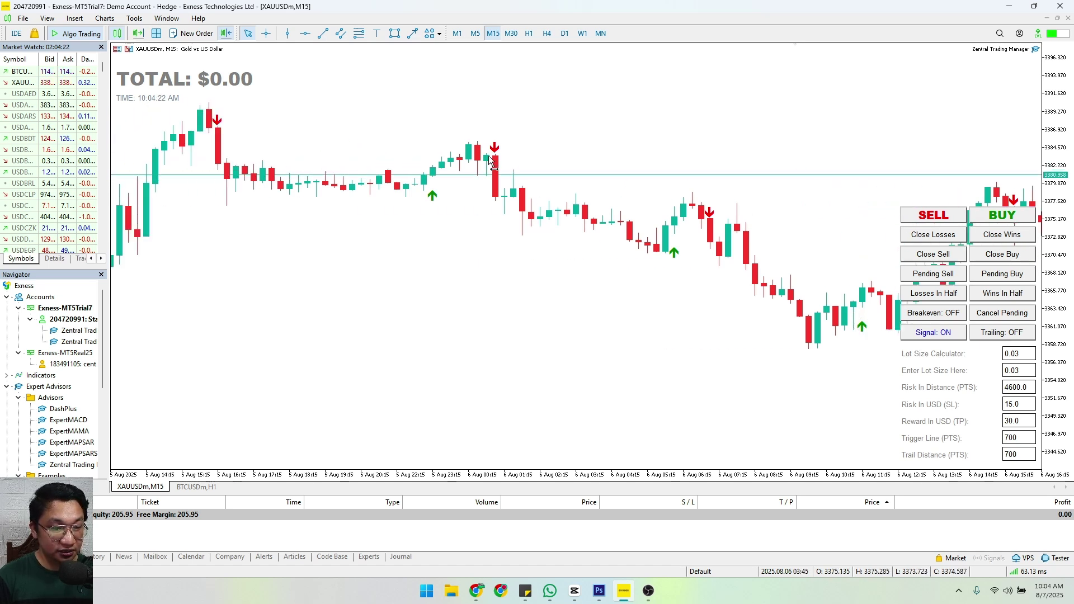
scroll(491, 162, up, 6)
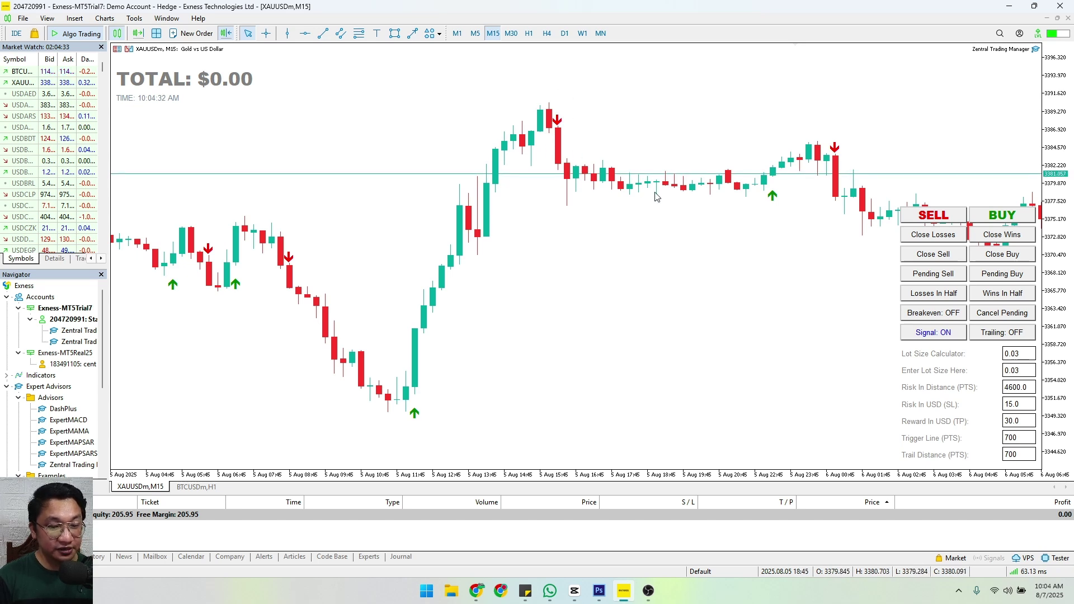
Zoom the XAUUSDm chart out one step with the '-' key
key(minus)
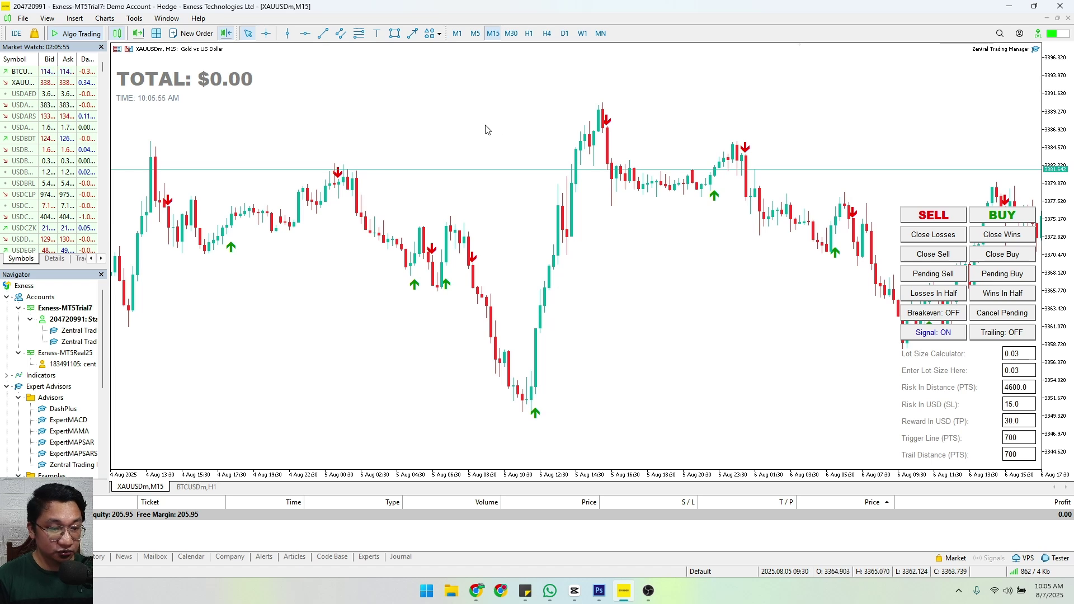
Drag the gold chart back through 1 Aug to the 31 Jul bars and their signal arrows
drag(475, 126, 600, 116)
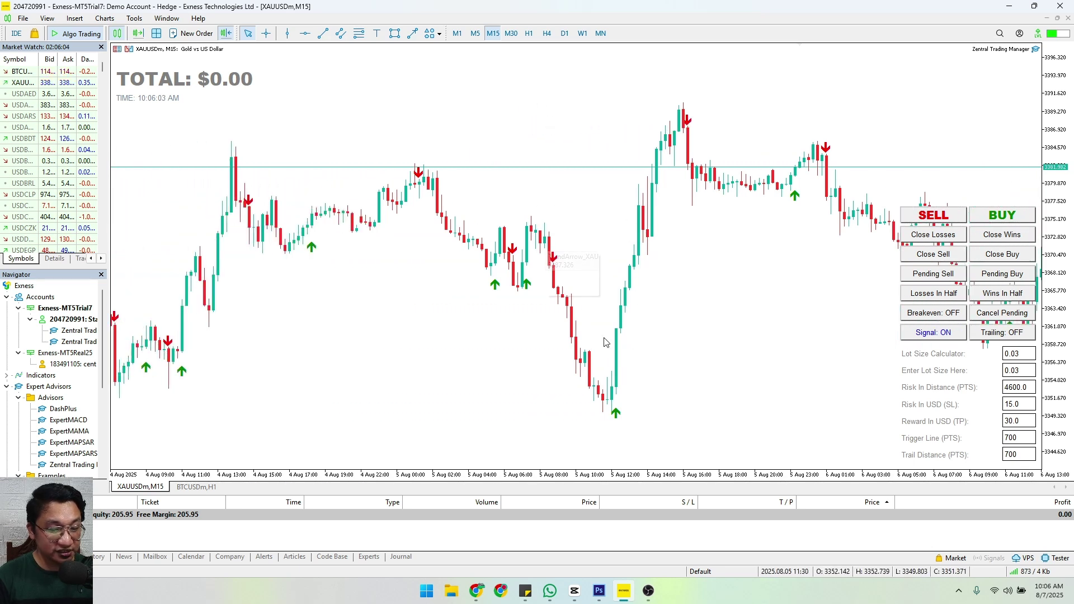
drag(489, 170, 676, 130)
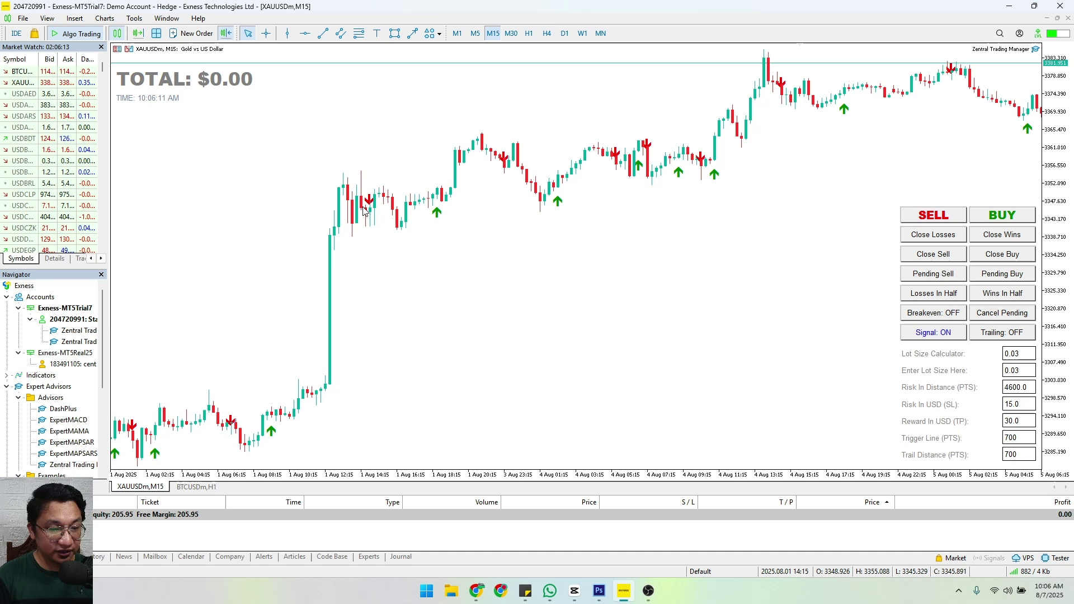
mouse_move(375, 207)
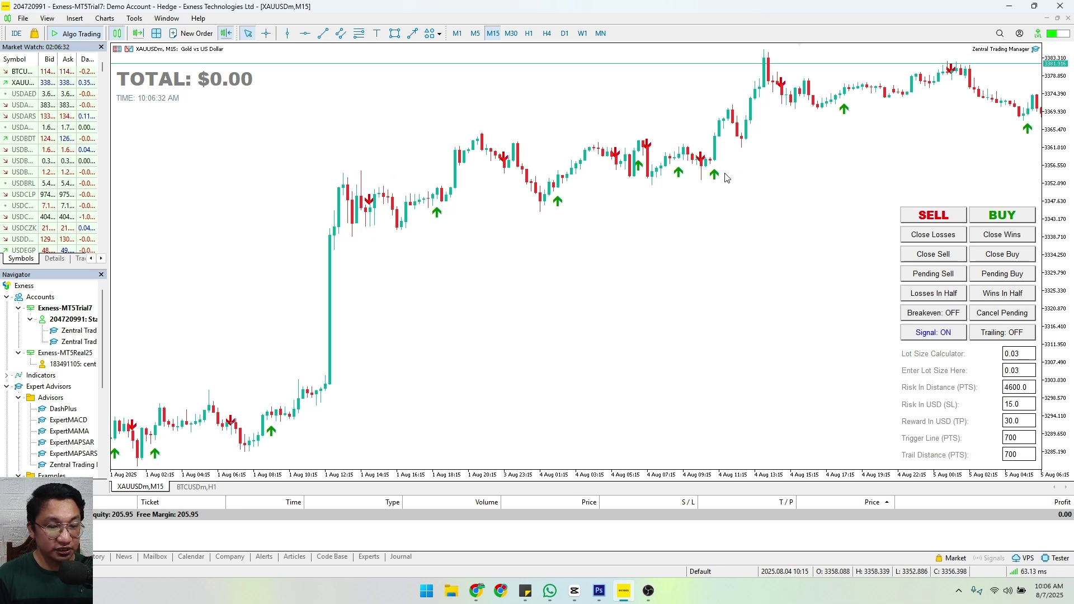
drag(559, 259, 729, 252)
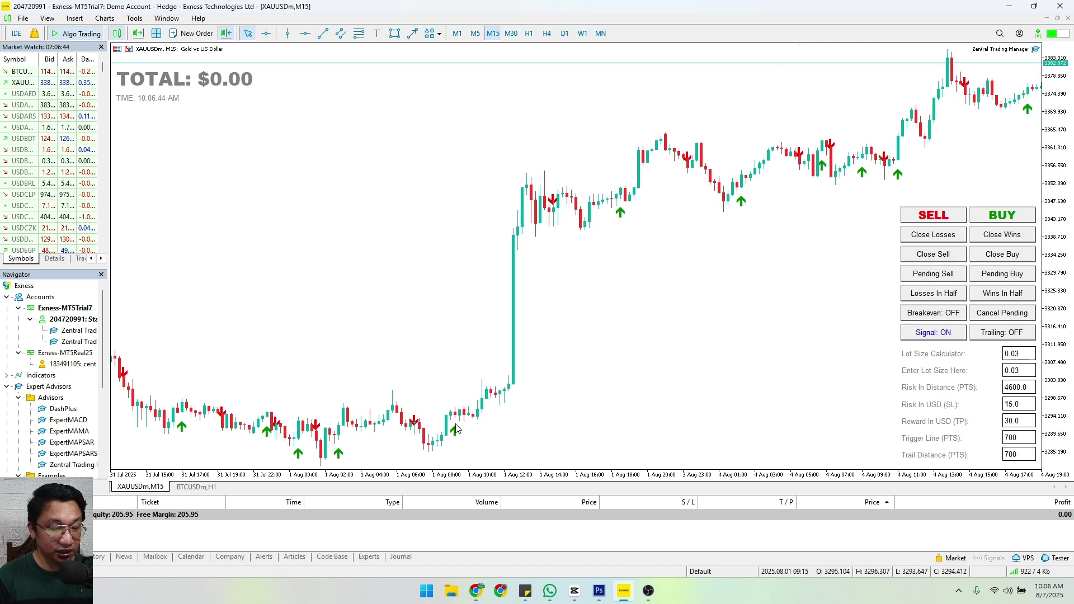
mouse_move(457, 433)
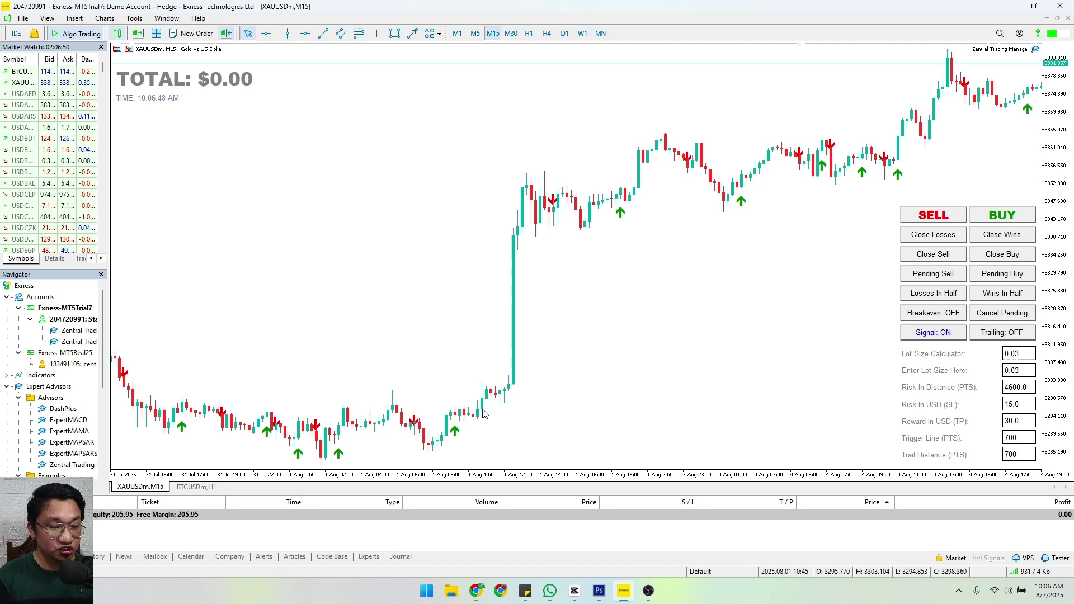
drag(480, 428, 713, 335)
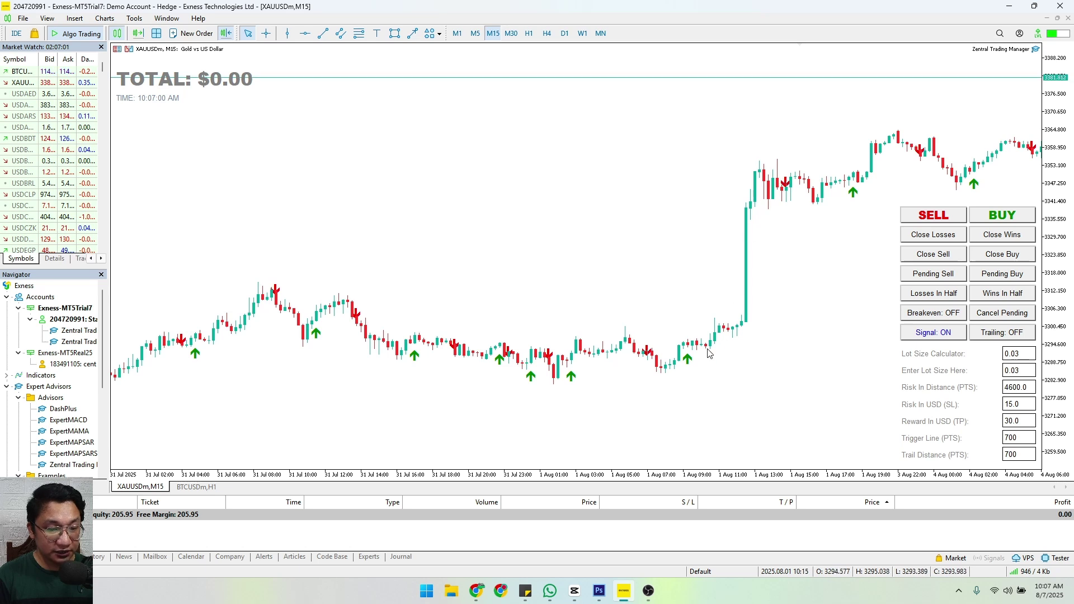
click(395, 33)
mouse_move(266, 293)
mouse_down()
mouse_move(543, 363)
mouse_move(710, 388)
mouse_up()
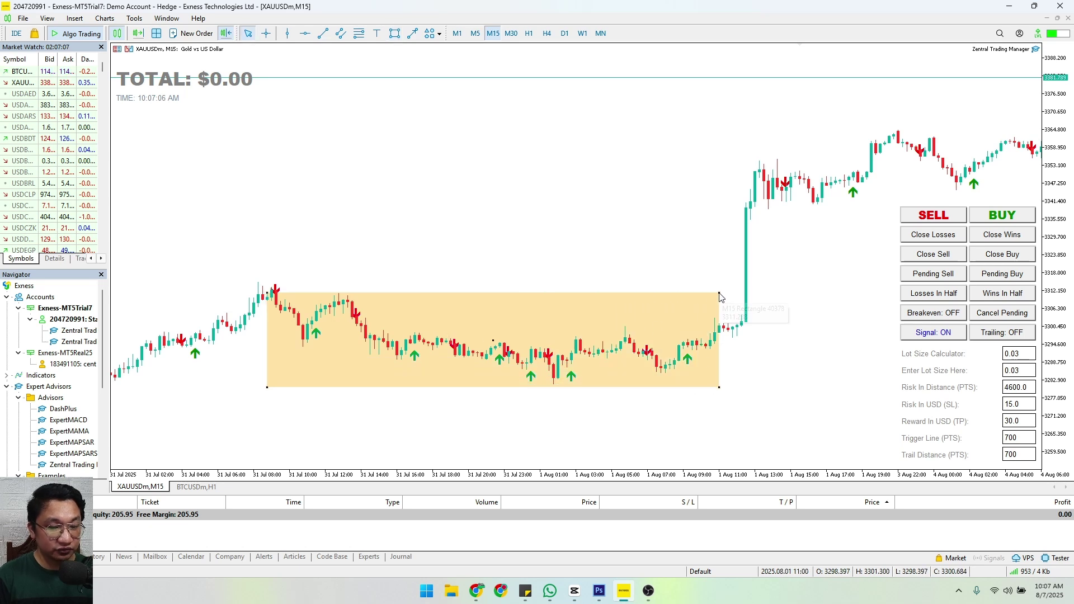
drag(708, 293, 724, 317)
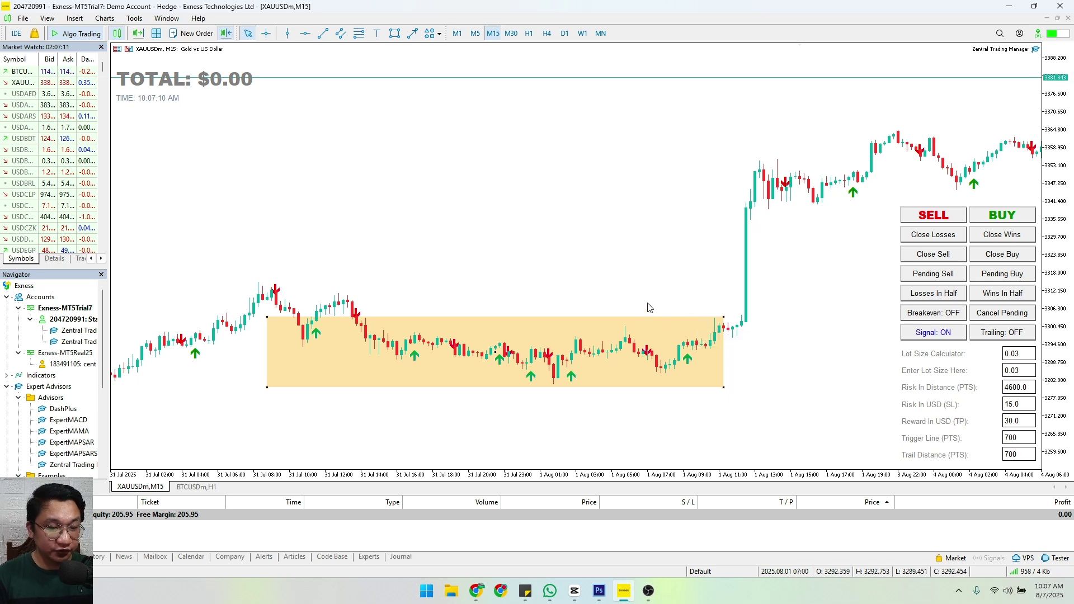
key(Delete)
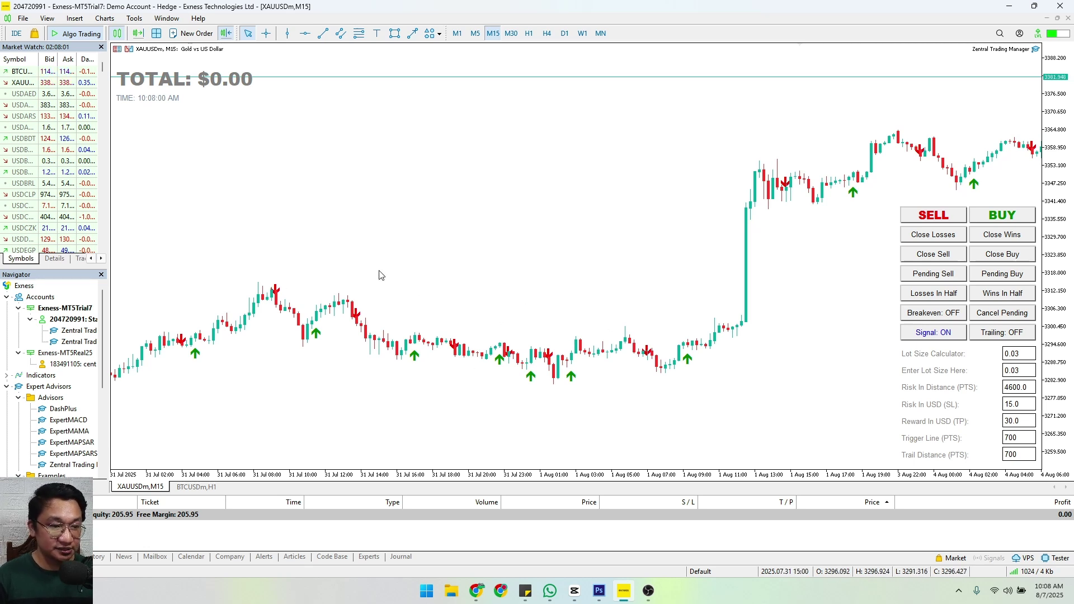
Move the gold chart forward from 1 Aug to the latest 7 Aug bars, then zoom out one step
scroll(509, 274, up, 5)
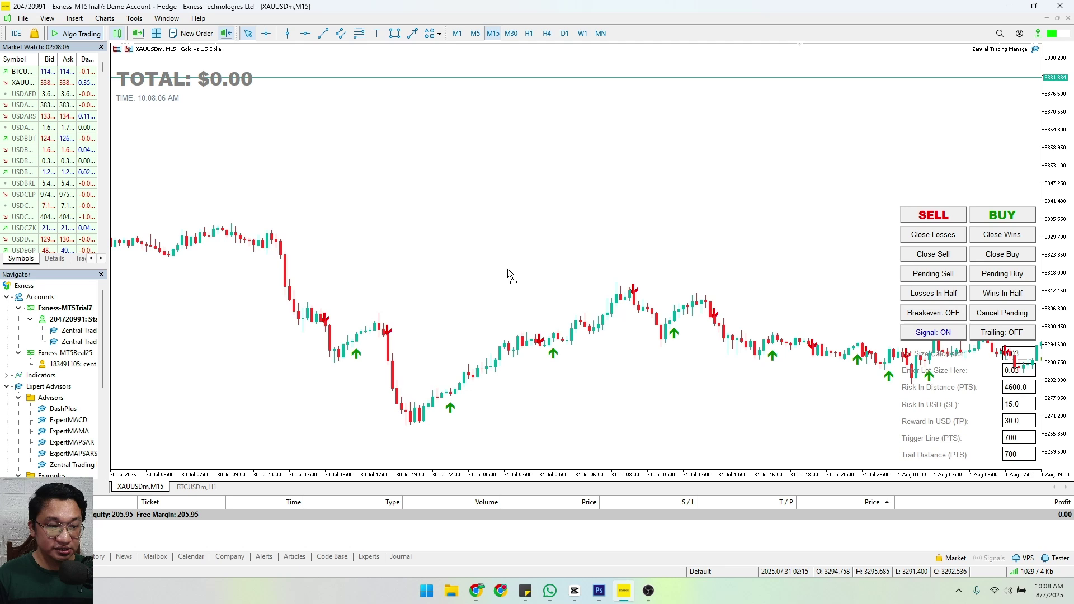
scroll(526, 270, up, 3)
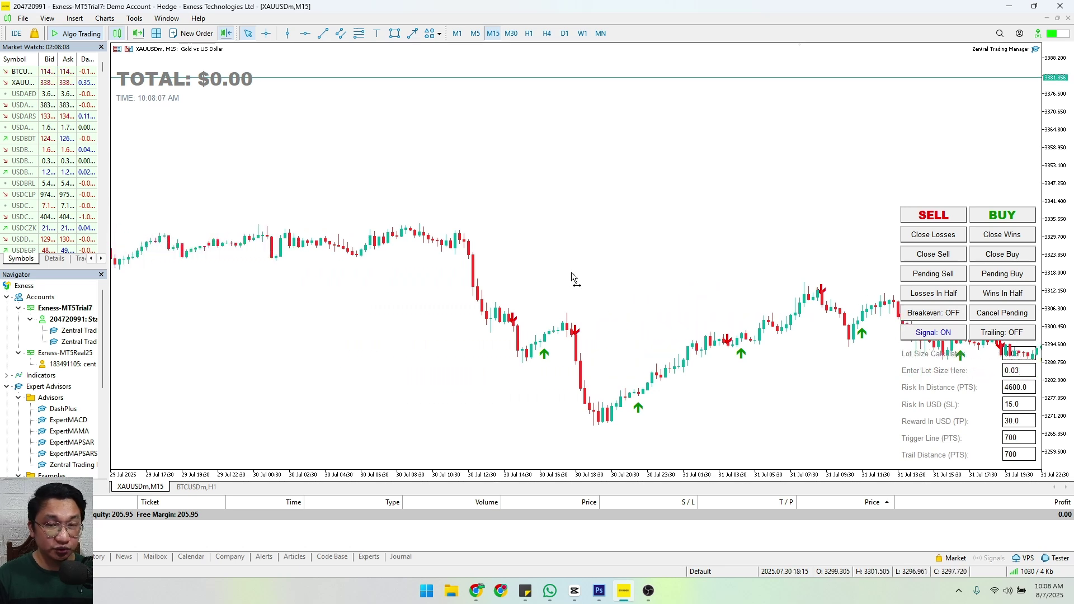
scroll(572, 272, down, 1)
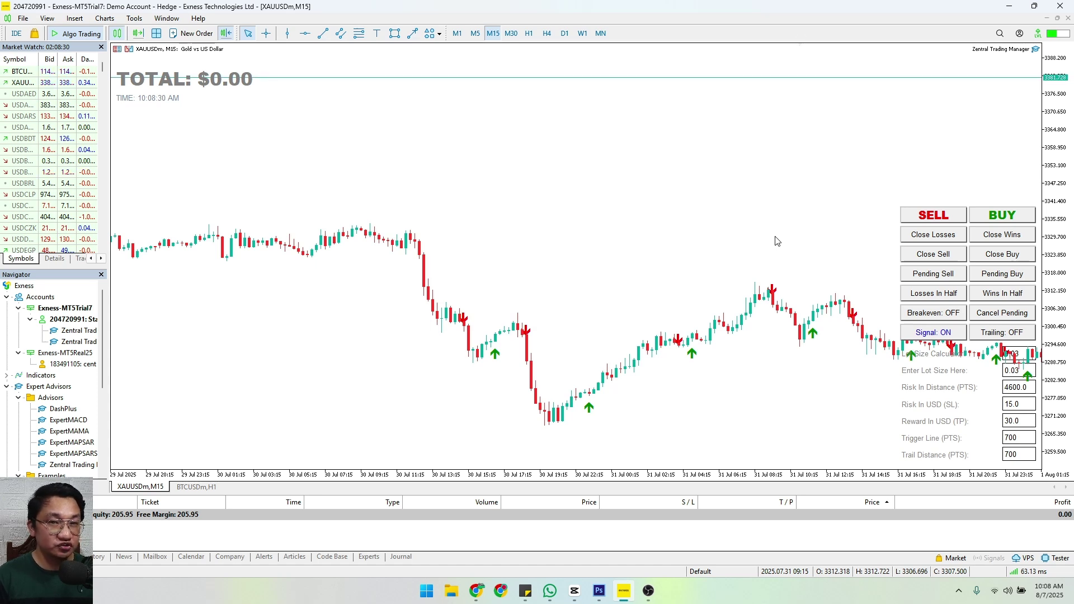
drag(775, 235, 509, 234)
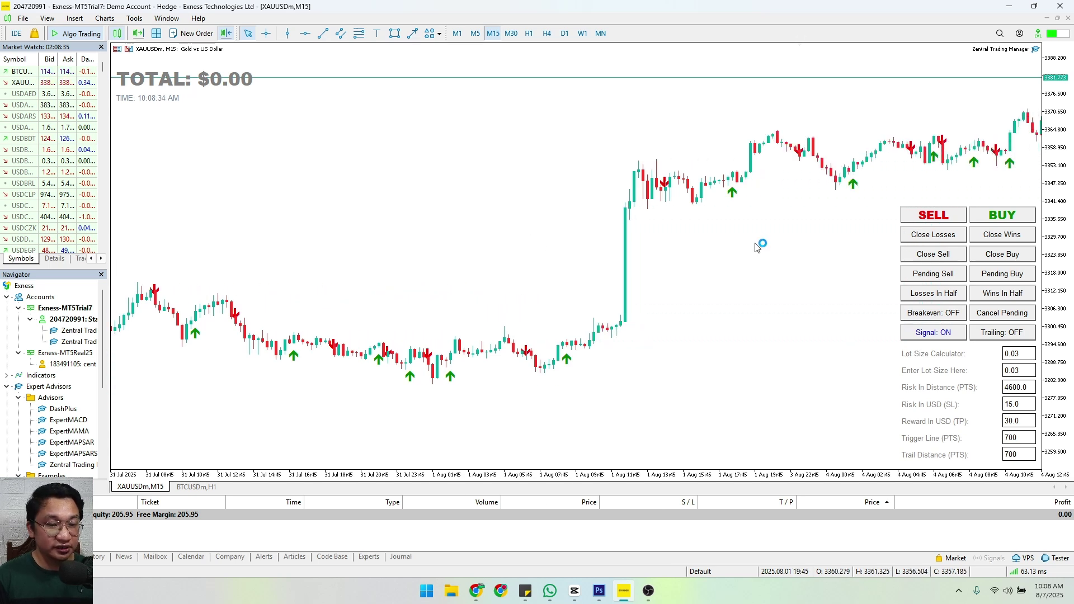
drag(784, 237, 417, 235)
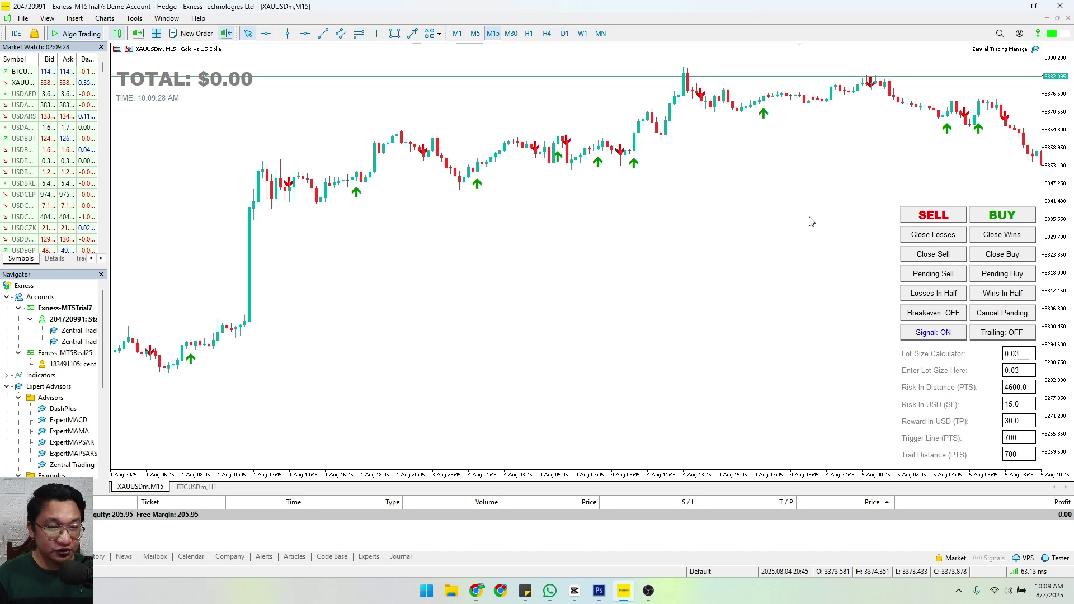
drag(809, 218, 235, 254)
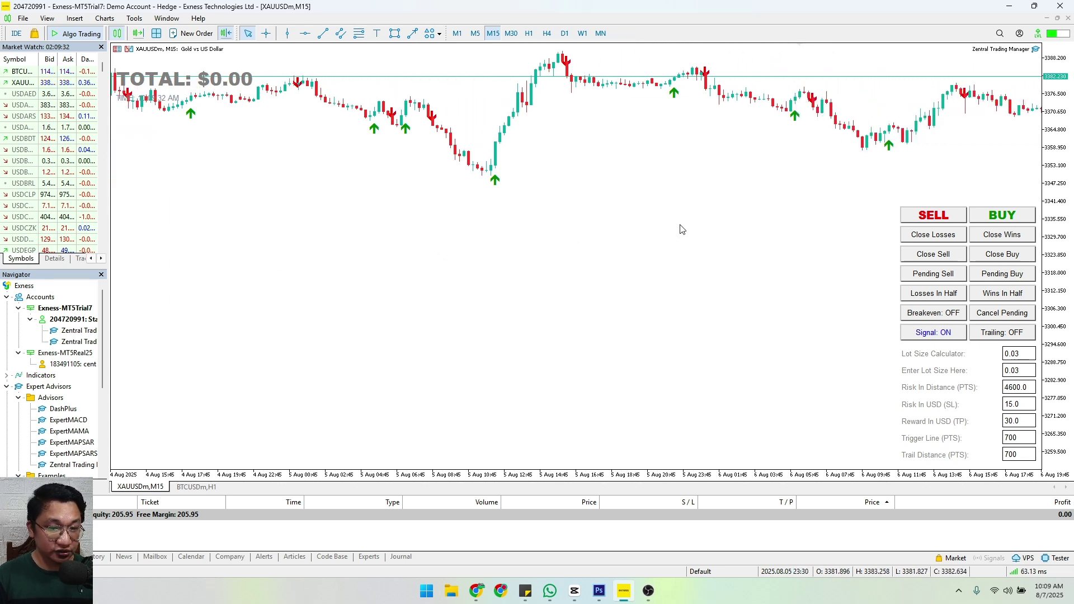
drag(791, 230, 762, 320)
key(minus)
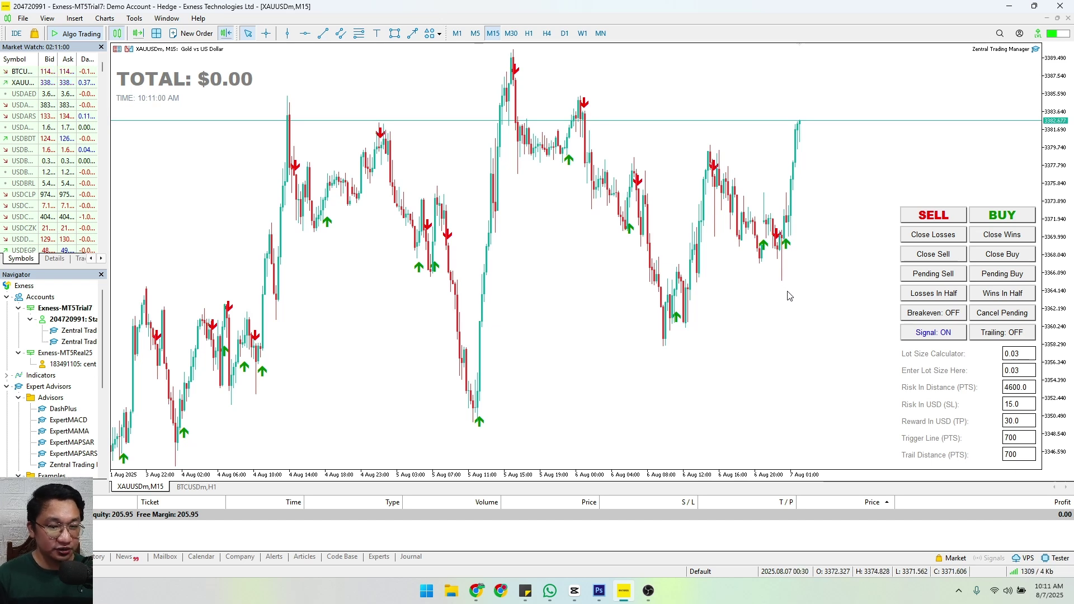
key(plus)
key(plus)
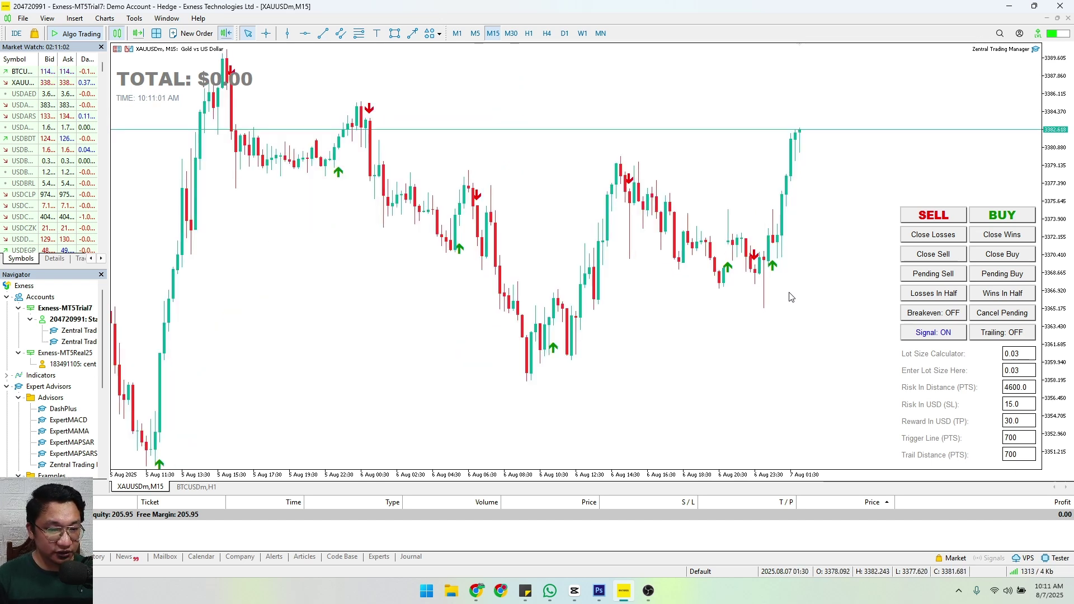
click(929, 333)
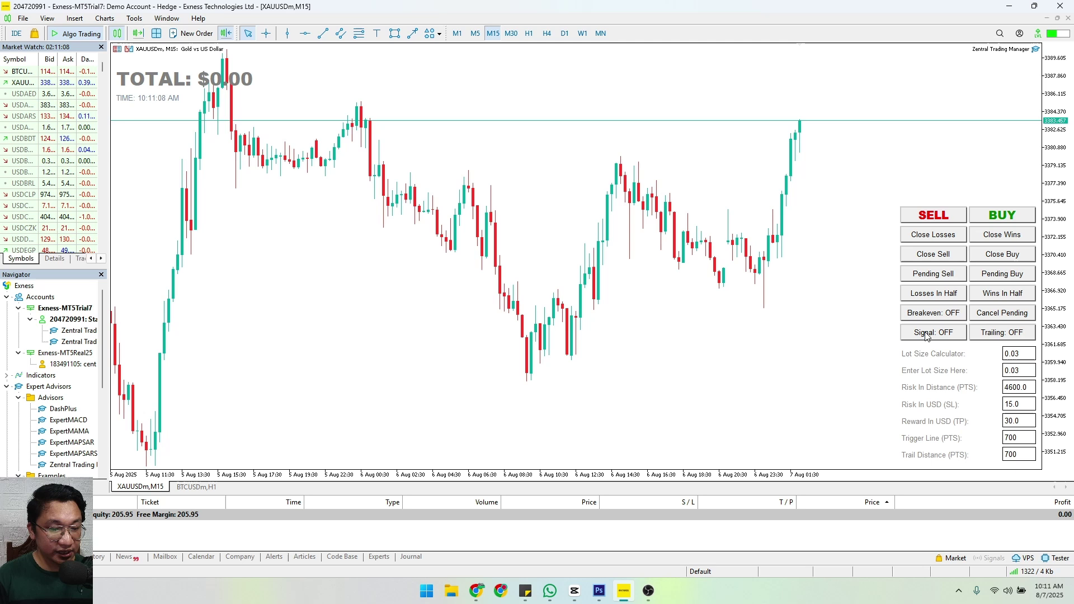
click(926, 334)
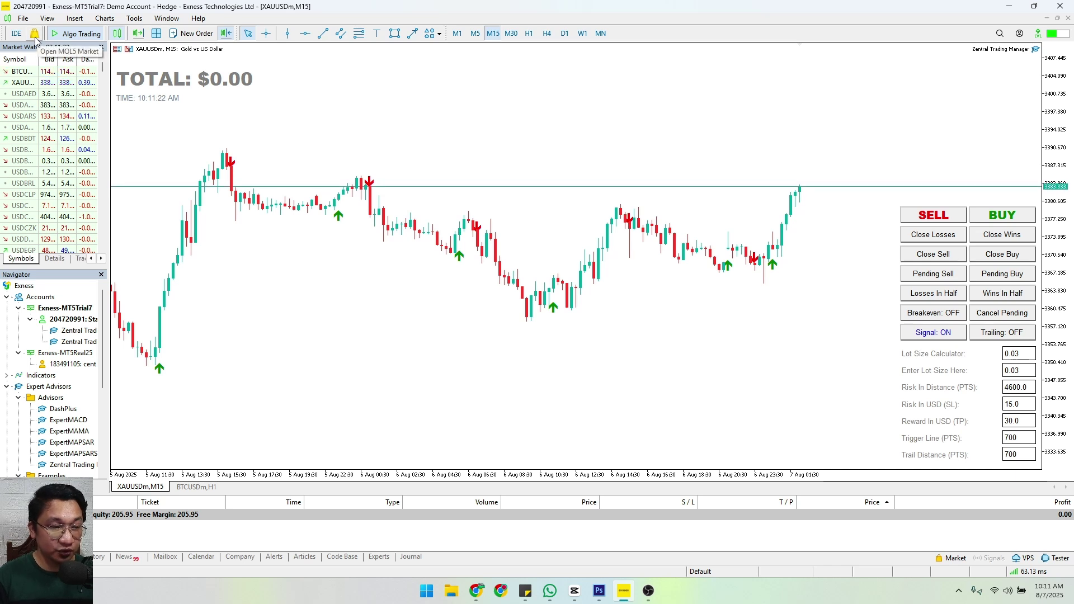
Search the MQL5 Market for 'zentral trading manager' and open its product page
click(135, 19)
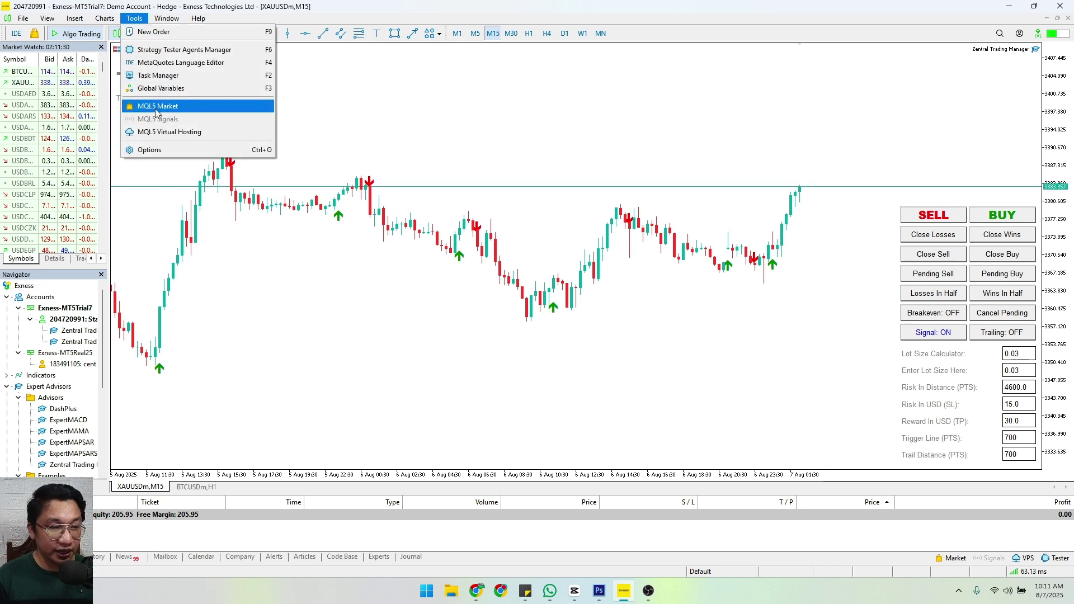
click(189, 107)
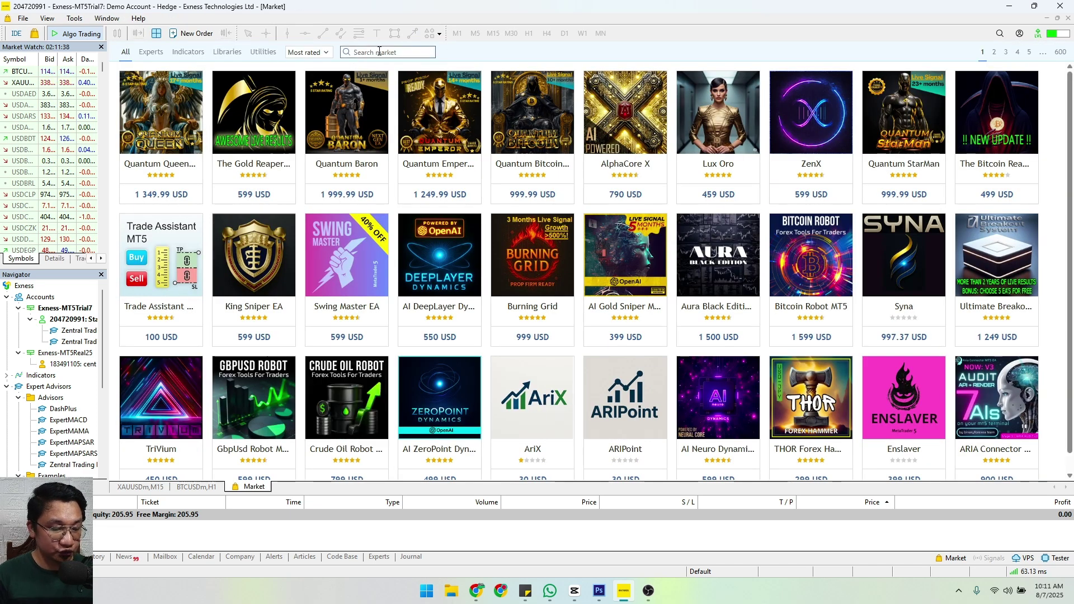
click(380, 51)
text(zentral trading m)
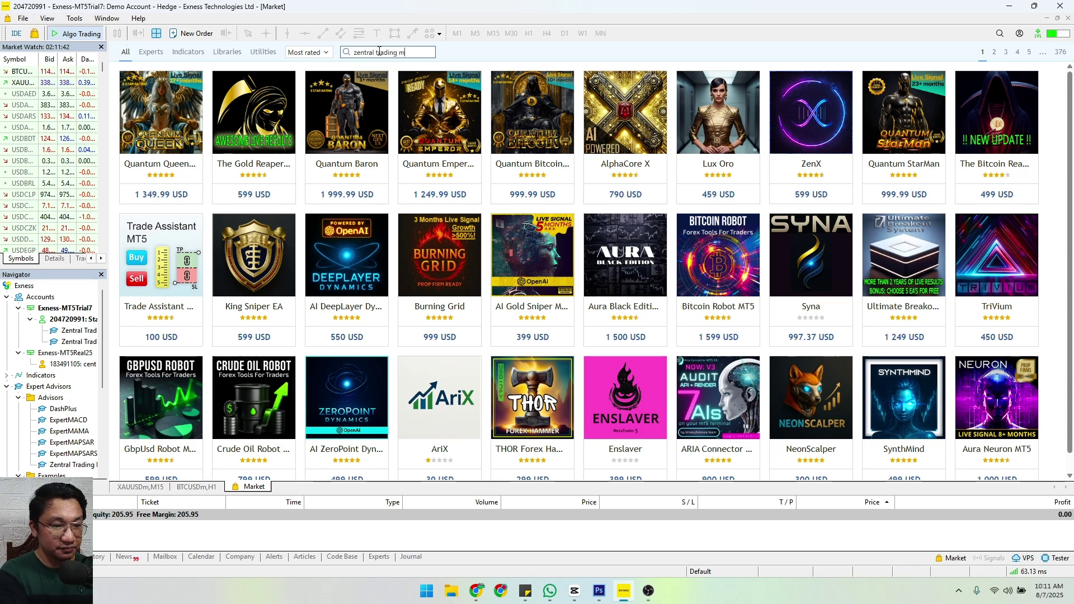
text(anag)
key(Return)
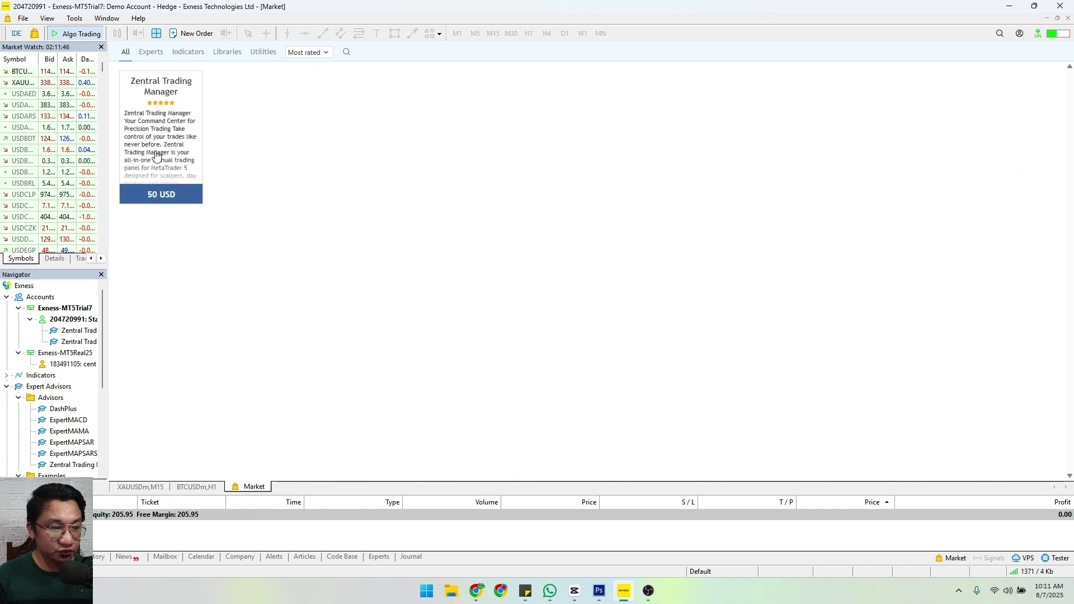
click(174, 115)
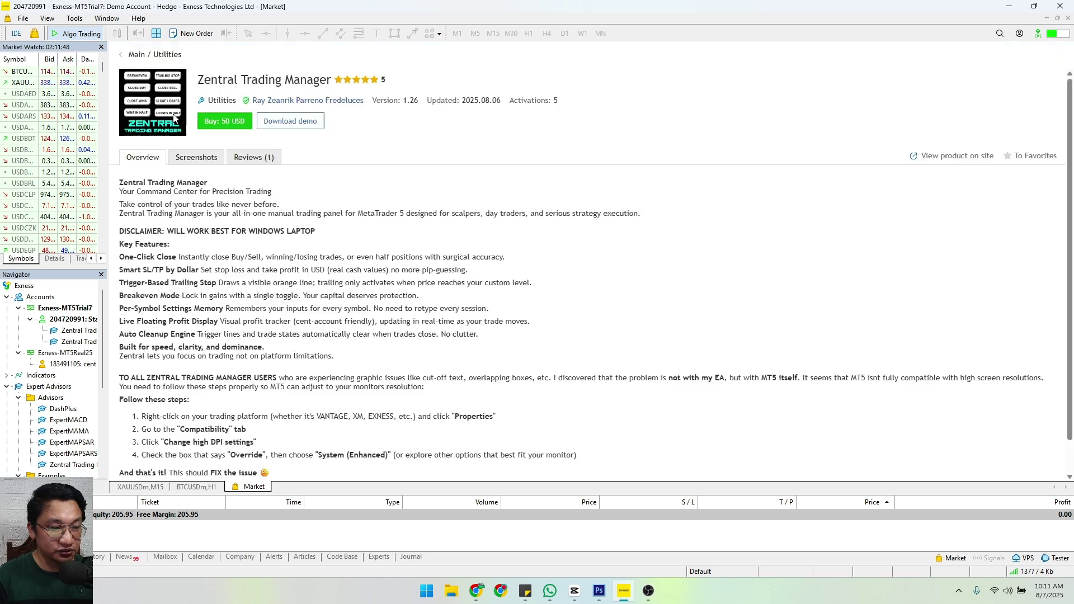